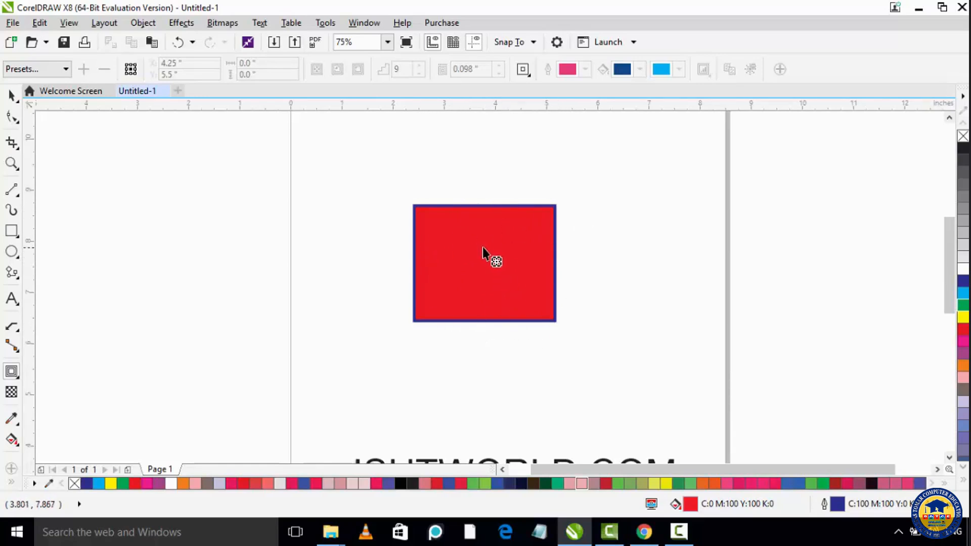
Apply a to-center contour to the red rectangle and adjust its offset to about 0.178 inches.
left_click(481, 272)
left_click_drag(490, 273, 499, 281)
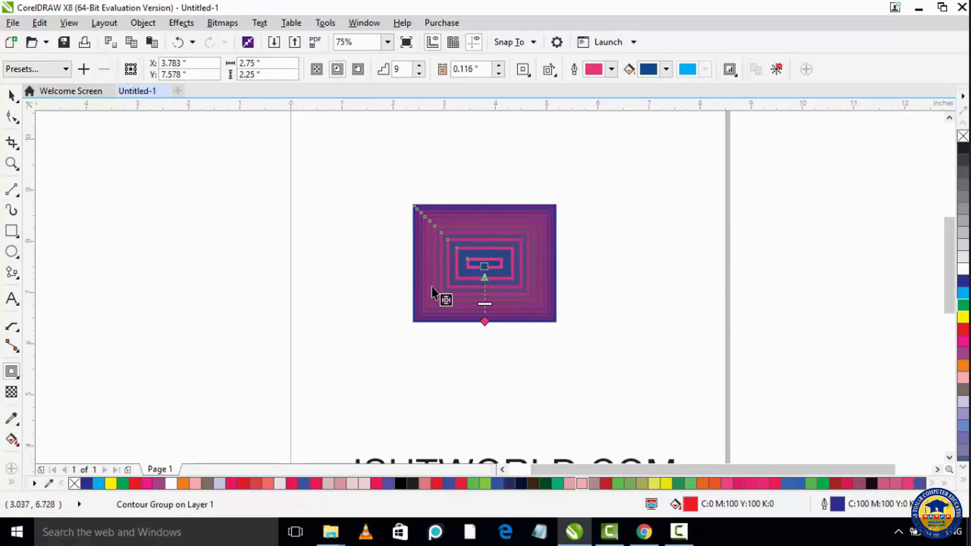
key("ctrl+z")
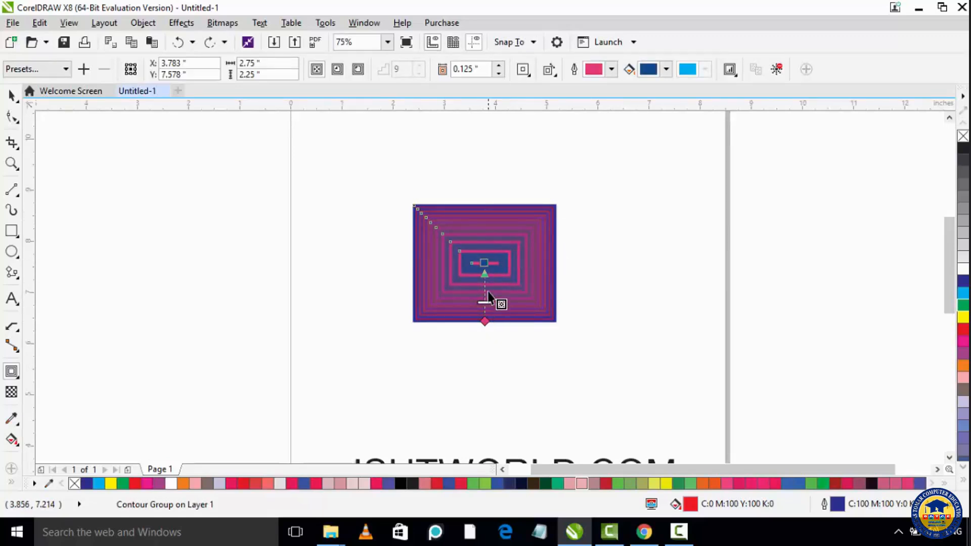
mouse_move(487, 303)
left_mouse_down()
mouse_move(487, 286)
mouse_move(489, 314)
left_mouse_up()
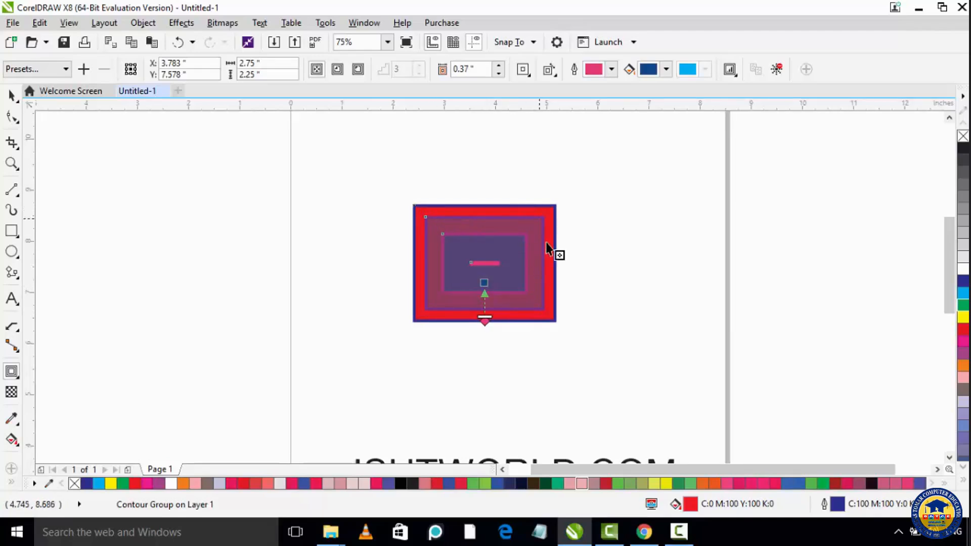
left_click_drag(487, 317, 496, 251)
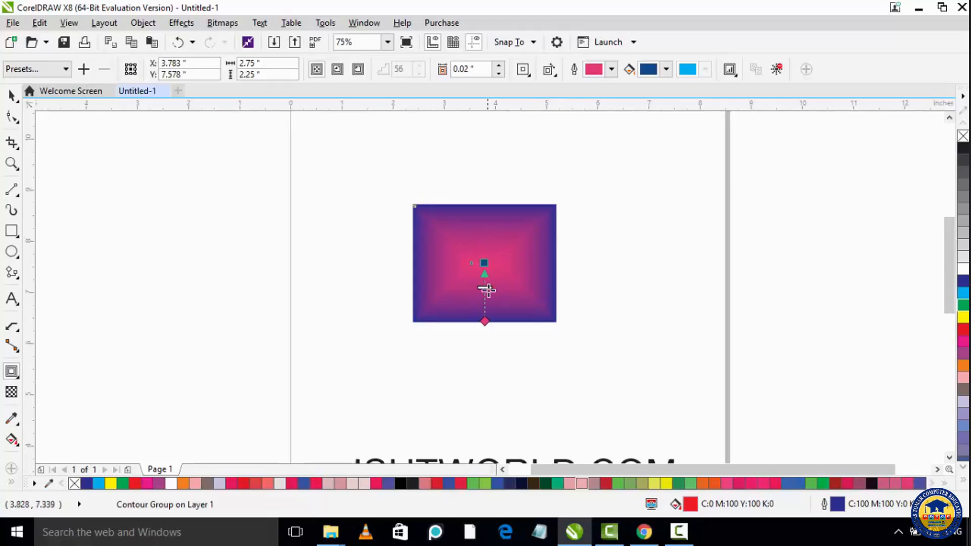
left_click_drag(486, 288, 487, 306)
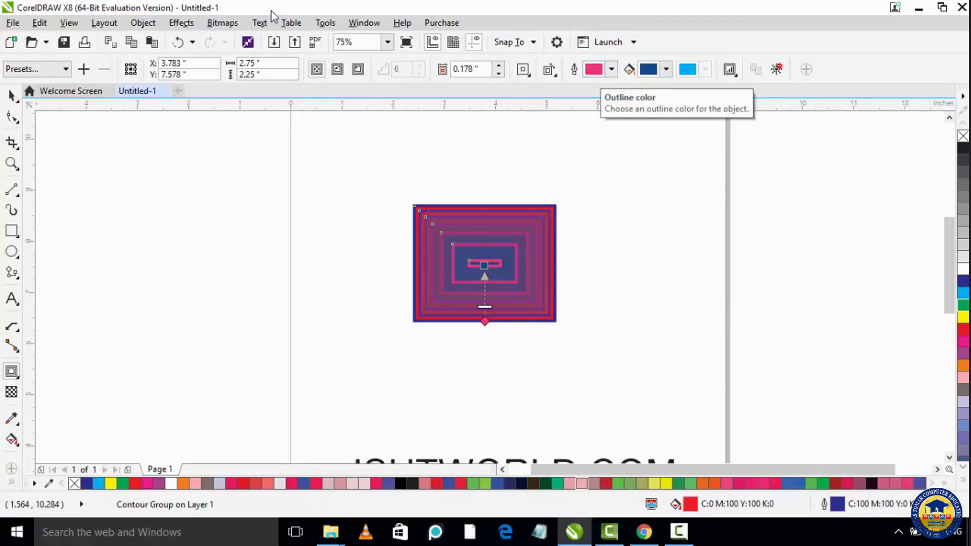
Apply the Flow Inward preset to the rectangle's contour and switch it to the Flow Outward preset.
left_click(63, 69)
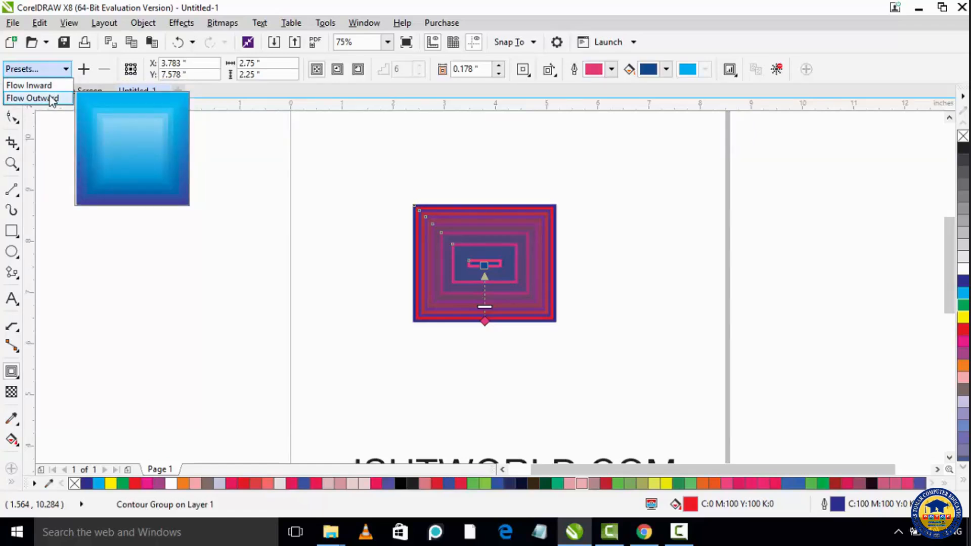
left_click(49, 87)
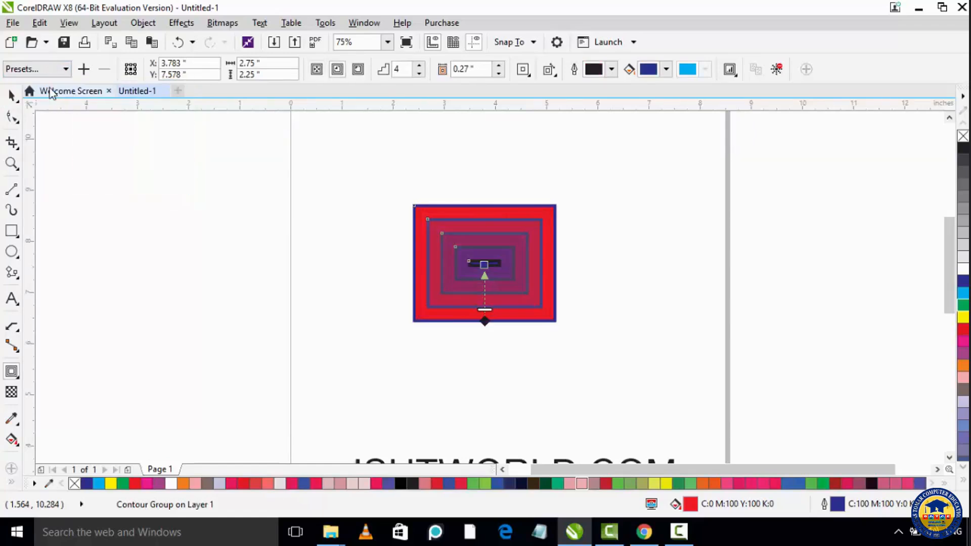
left_click(52, 71)
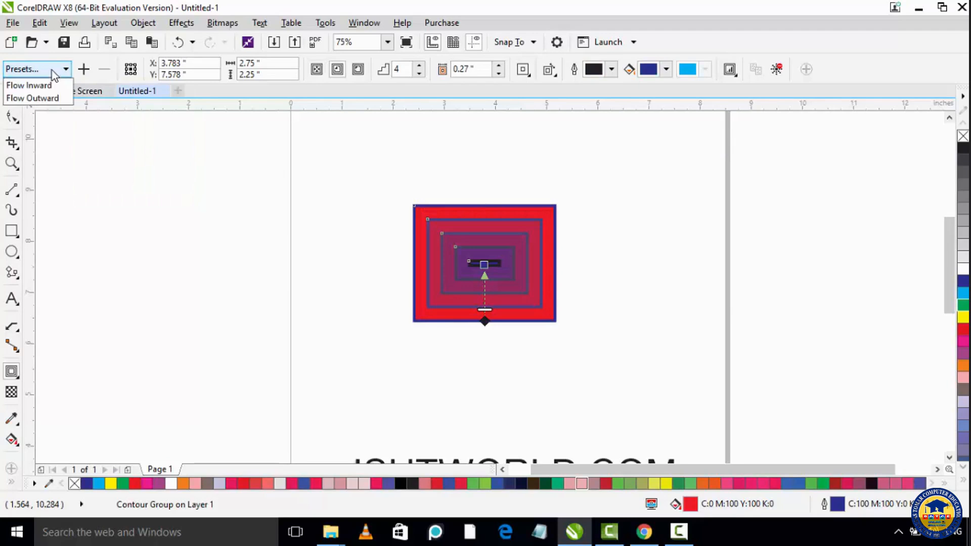
left_click(53, 98)
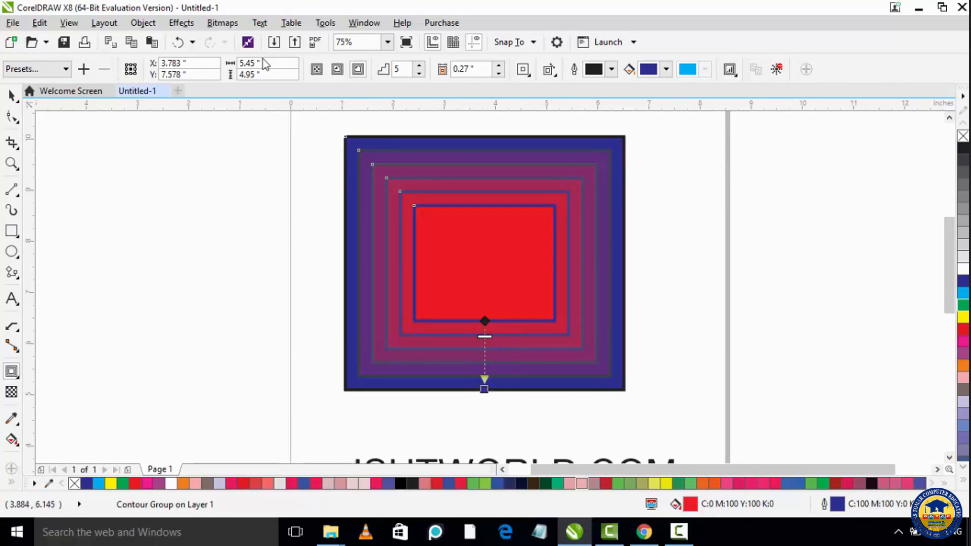
Apply the Flow Inward preset to the rectangle's contour in place of Flow Outward.
left_click(58, 71)
left_click(57, 75)
left_click(58, 74)
left_click(57, 74)
left_click(58, 74)
left_click(57, 86)
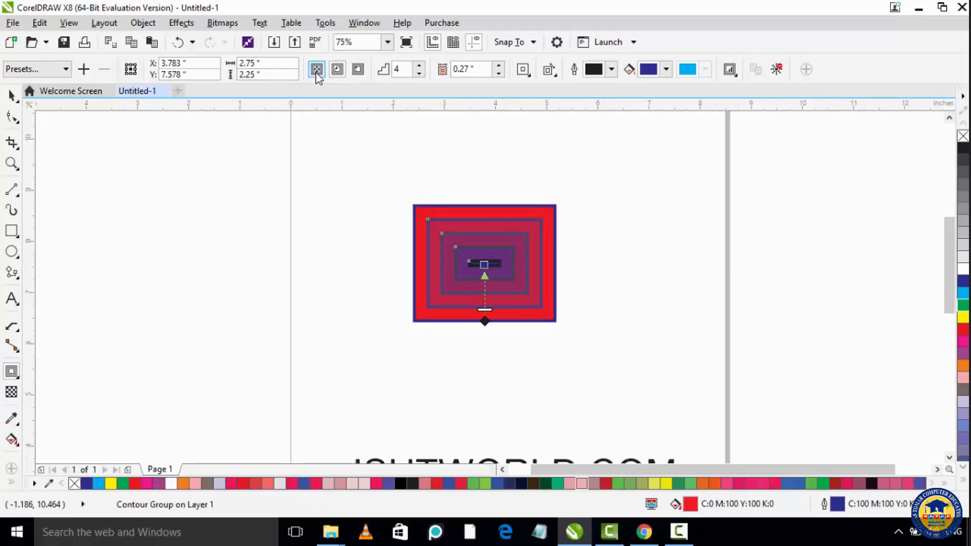
Try a to-center contour with an offset of about 0.244 inches and an inside contour with 14 steps at about 0.065 inches.
left_click(317, 73)
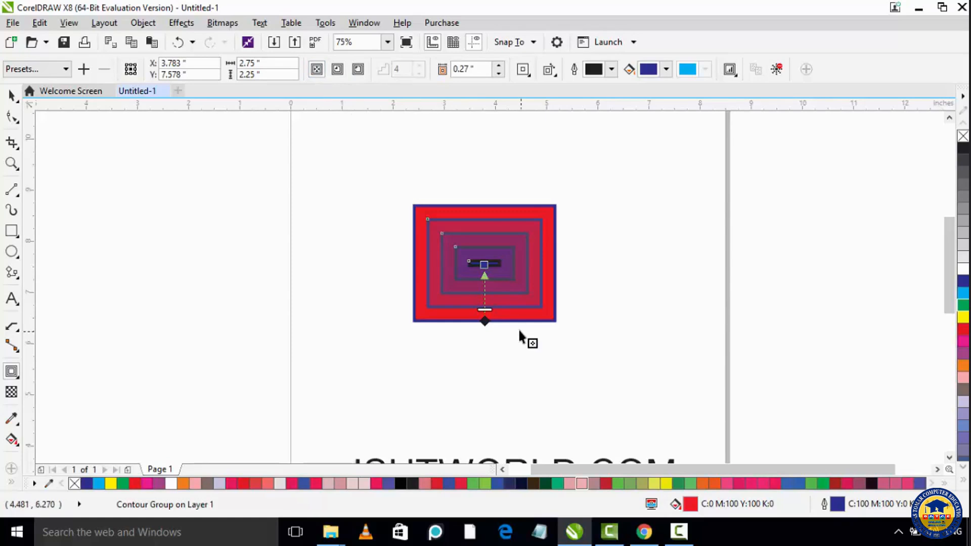
mouse_move(486, 310)
left_mouse_down()
mouse_move(486, 295)
mouse_move(484, 310)
left_mouse_up()
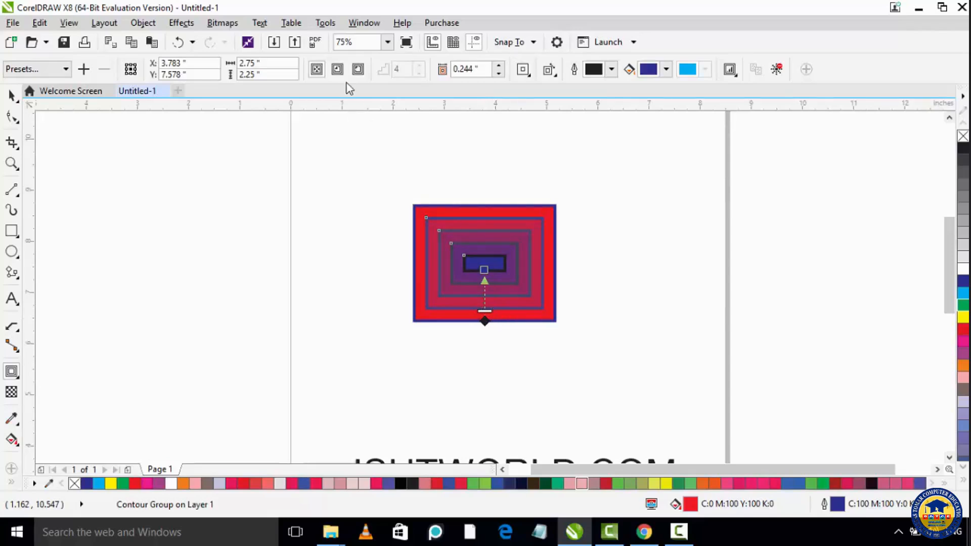
left_click(337, 71)
left_click_drag(485, 309, 485, 303)
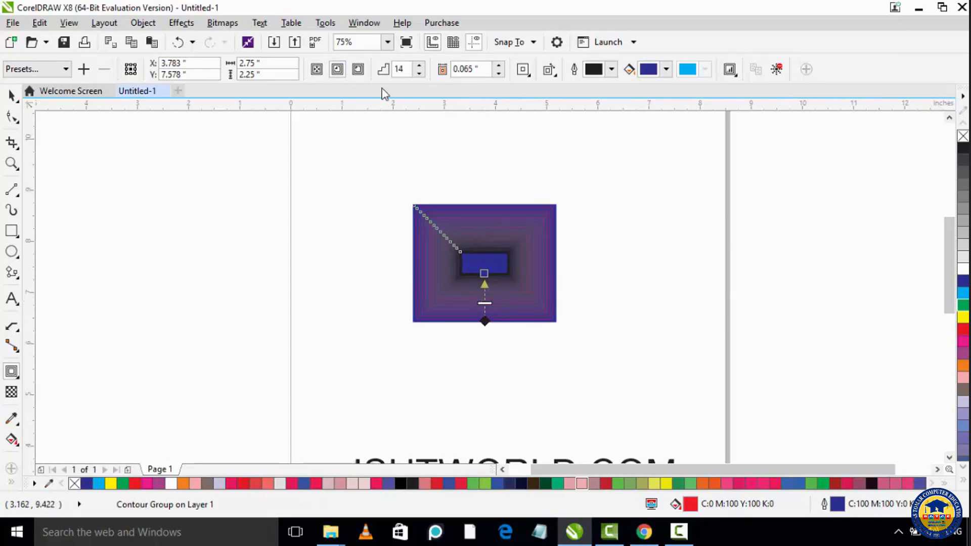
Switch the rectangle to an outside contour and adjust its spacing to 7 steps with an offset of about 0.094 inches.
left_click(359, 71)
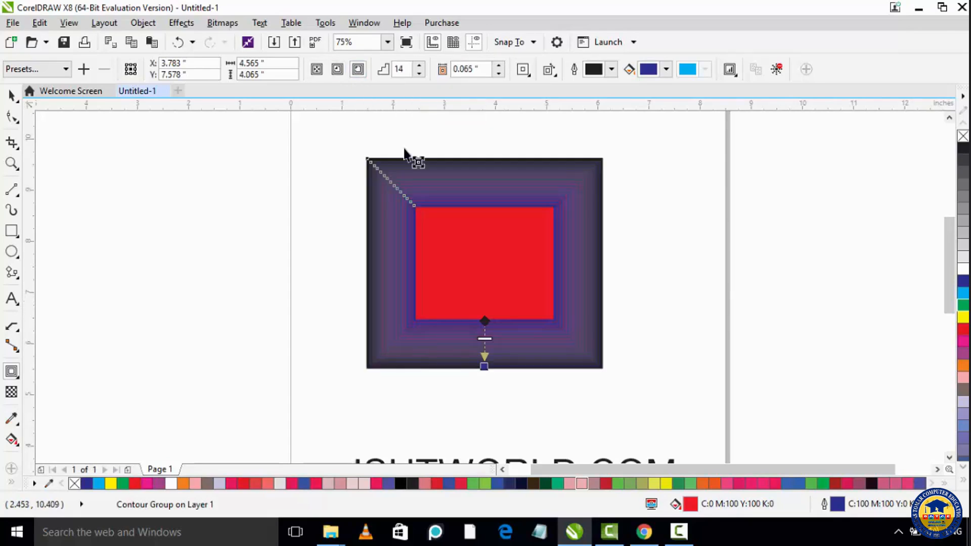
mouse_move(484, 338)
left_mouse_down()
mouse_move(488, 358)
mouse_move(485, 329)
mouse_move(487, 349)
left_mouse_up()
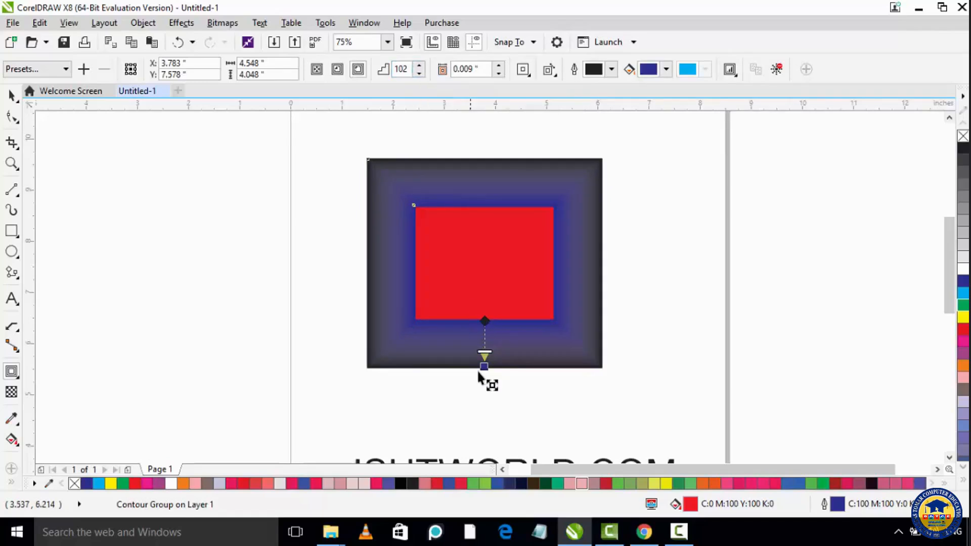
left_click_drag(489, 345, 487, 329)
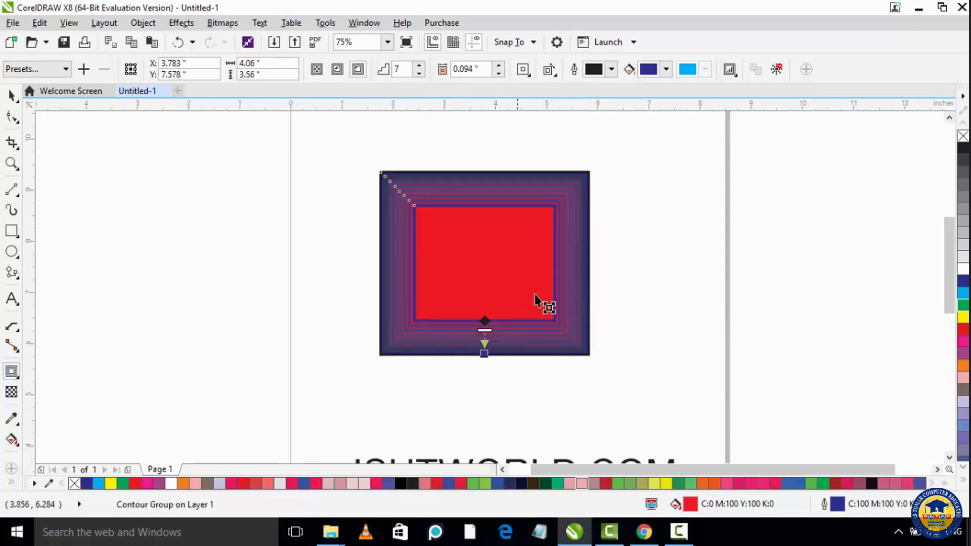
Increase the outside contour's step count beyond 19 and reduce it to 9.
left_click(420, 66)
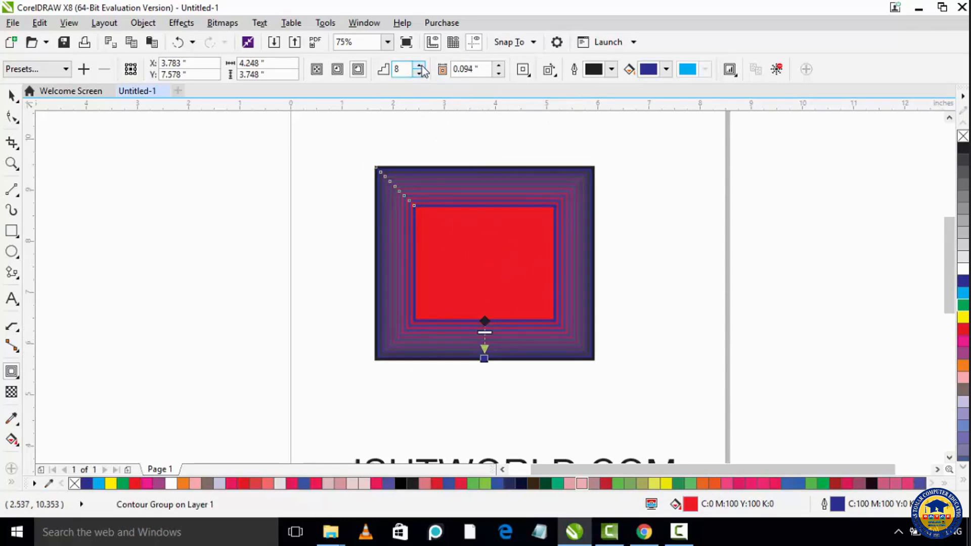
left_click(420, 66)
left_click(419, 65)
left_click(419, 66)
left_click(420, 66)
left_click(420, 65)
left_click(419, 66)
left_click(419, 65)
left_click(419, 66)
left_click(420, 66)
left_click(420, 66)
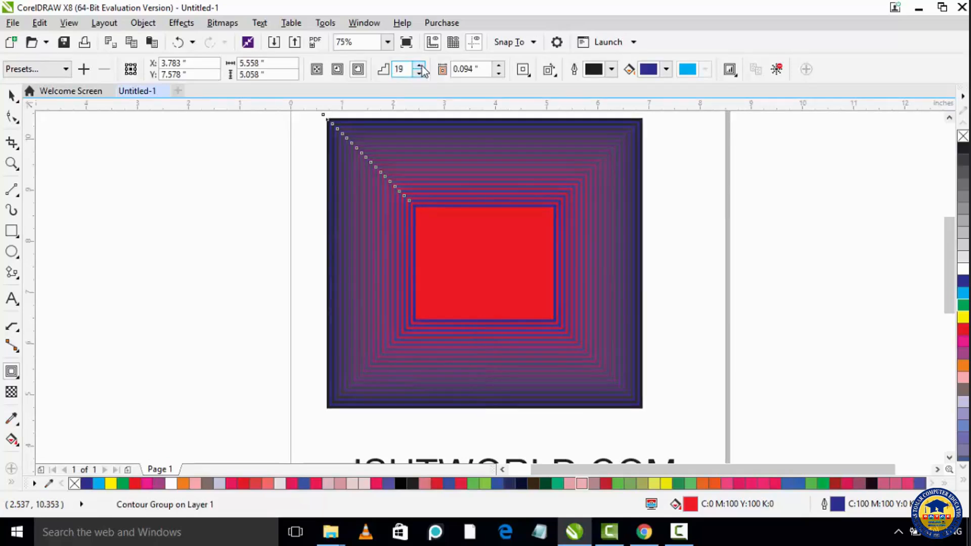
left_click(420, 66)
left_click(420, 66)
left_click(420, 74)
left_click(420, 74)
left_click(420, 73)
left_click(420, 73)
left_click(420, 74)
left_click(420, 73)
left_click(419, 73)
left_click(419, 74)
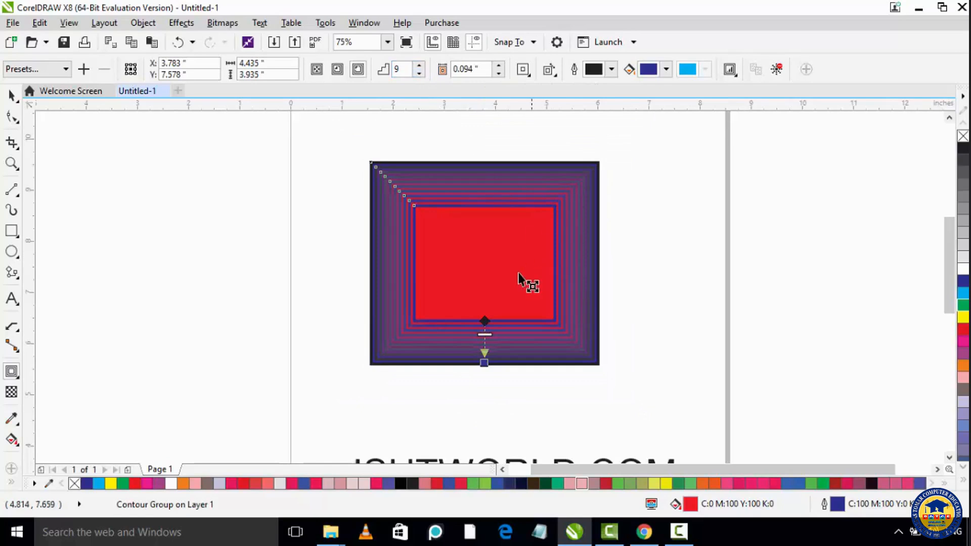
Adjust the contour spacing interactively on the rectangle to 6 steps with an offset of about 0.123 inches.
left_click_drag(486, 334, 486, 340)
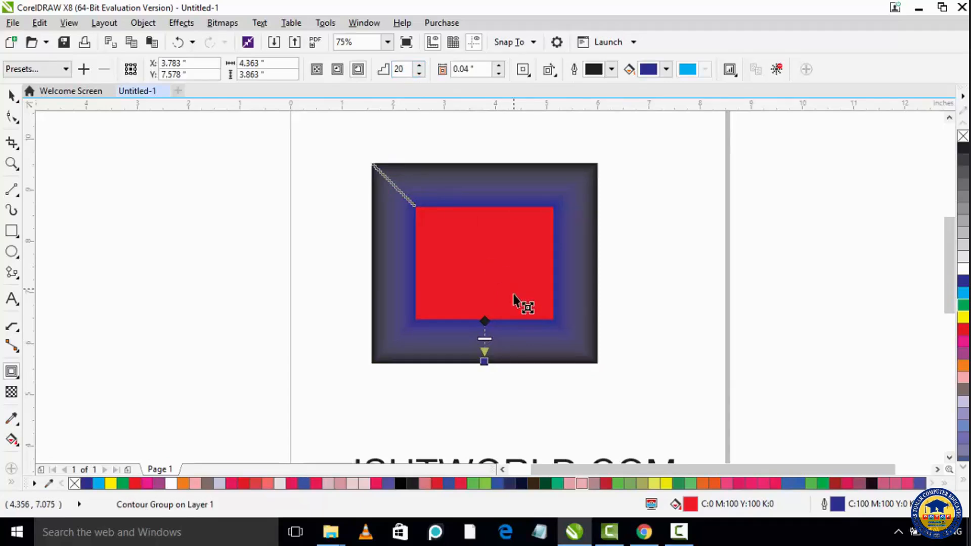
left_click_drag(485, 339, 487, 344)
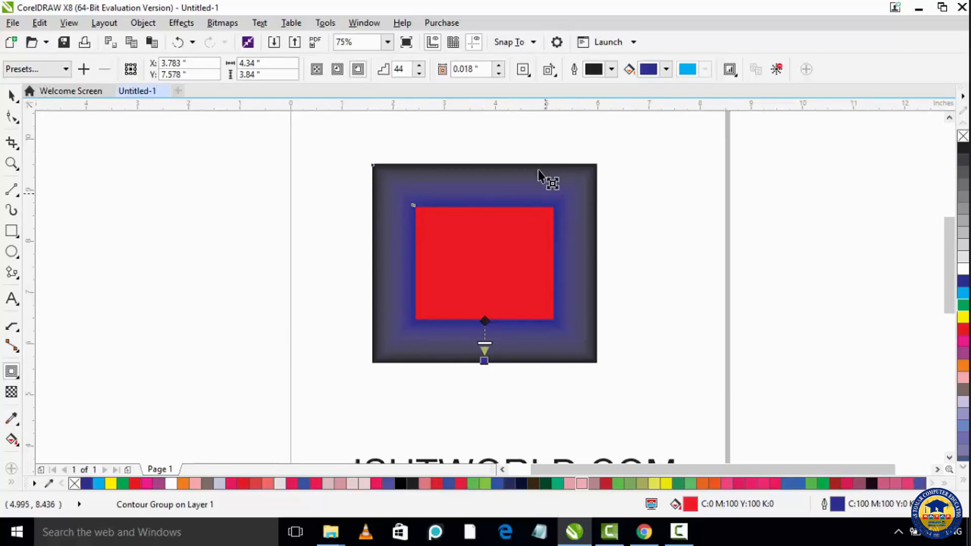
left_click_drag(488, 336, 485, 331)
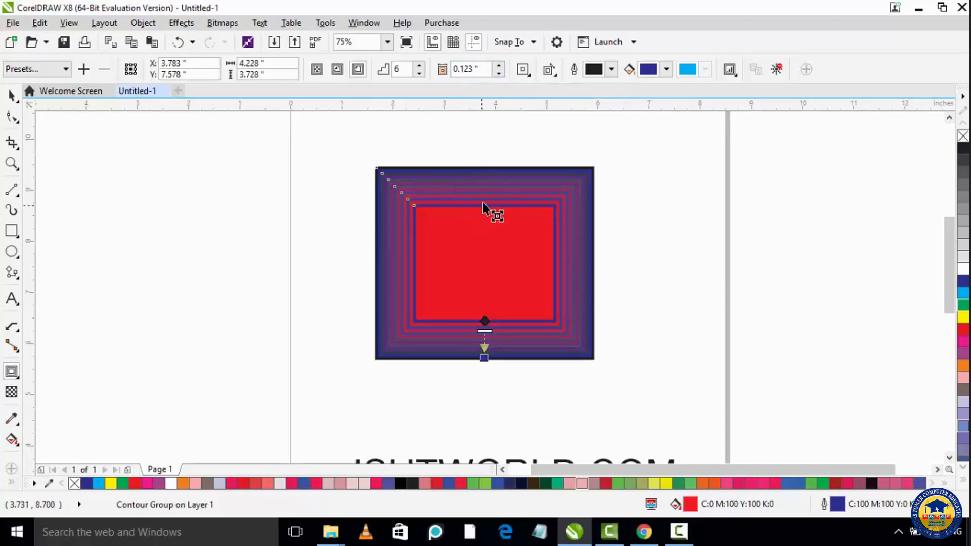
Increase the contour offset gradually to 0.403 inches.
left_click(498, 65)
left_click(498, 65)
left_click(498, 66)
left_click(498, 65)
left_click(499, 65)
left_click(498, 65)
left_click(499, 66)
left_click(498, 65)
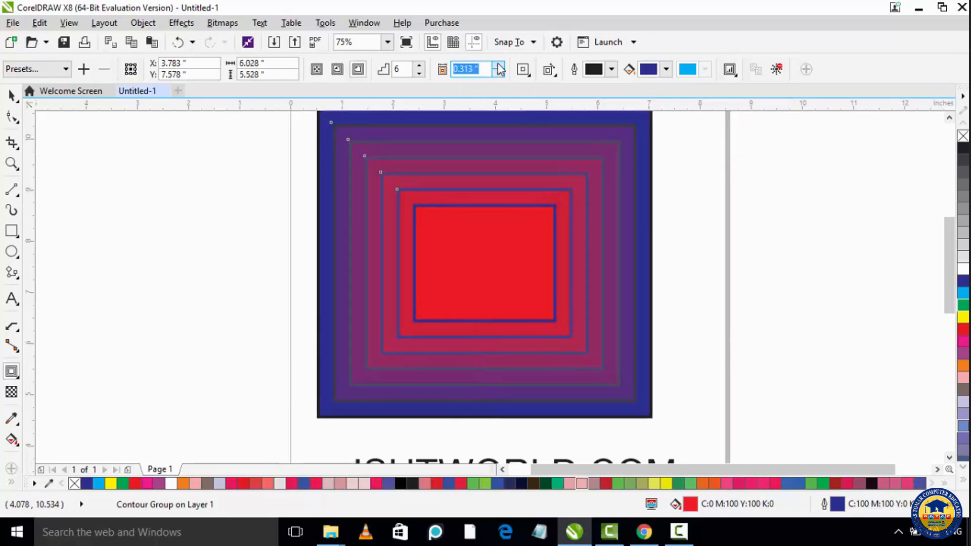
left_click(498, 65)
left_click(499, 65)
left_click(499, 66)
left_click(498, 65)
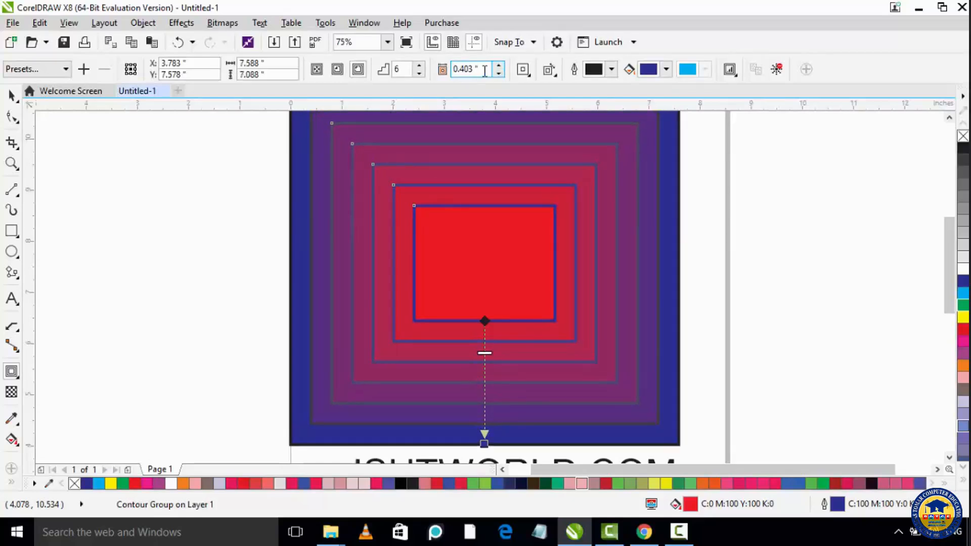
Set the contour offset to 2 inches and inspect the enlarged contour around the whole page.
left_click_drag(482, 73, 456, 69)
type("2")
key("Return")
scroll(559, 317, "down", 5)
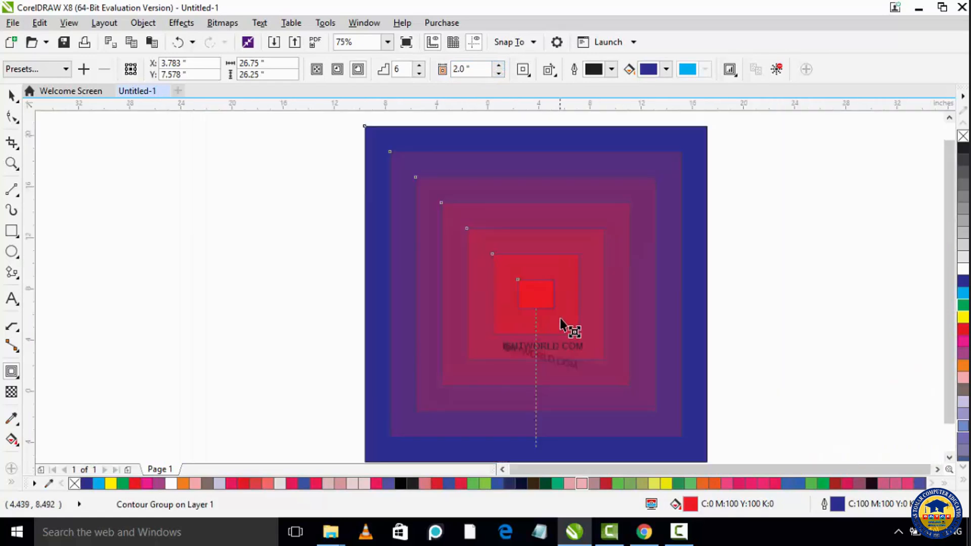
scroll(559, 314, "up", 3)
scroll(562, 316, "down", 2)
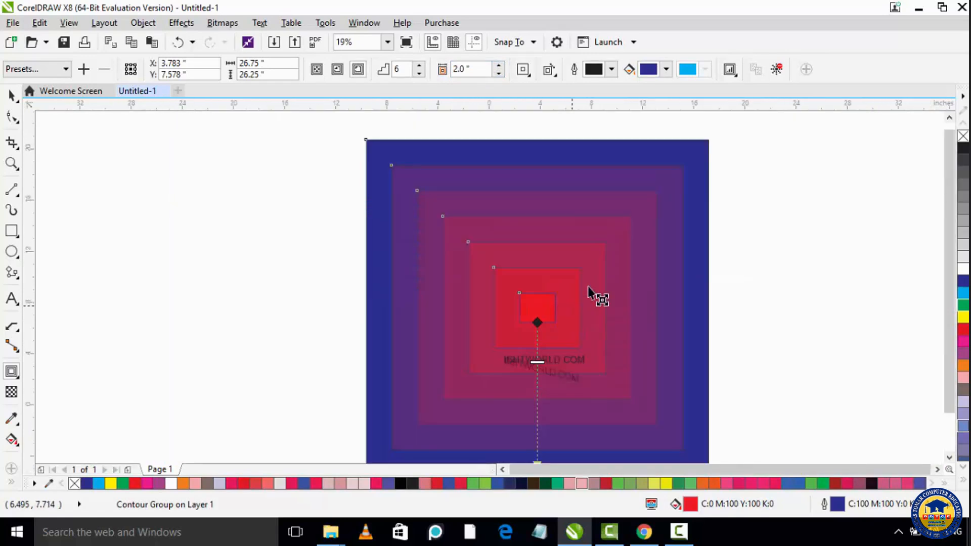
Set the contour offset to 0.05 inches and inspect the narrow border around the rectangle up close.
left_click(455, 68)
type(".05")
key("Return")
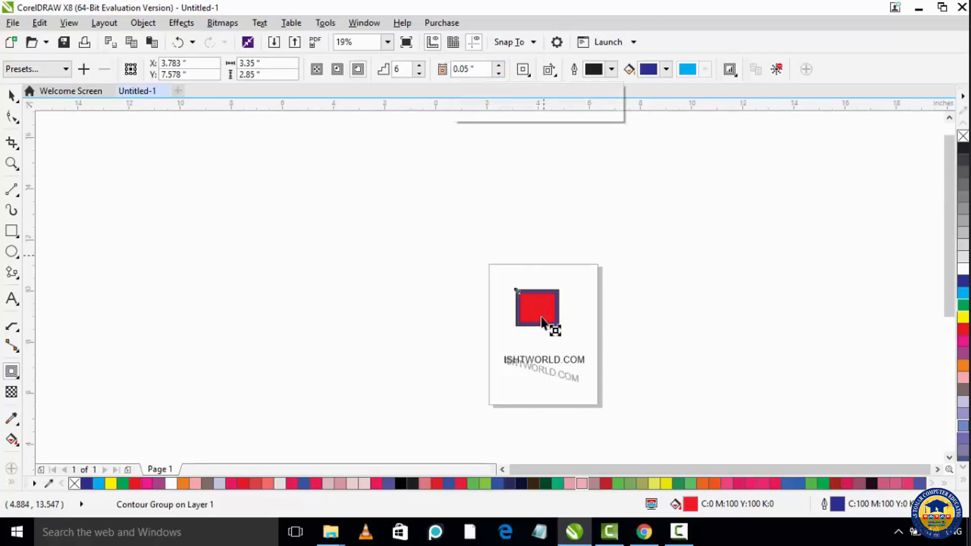
scroll(549, 338, "up", 3)
scroll(549, 318, "up", 2)
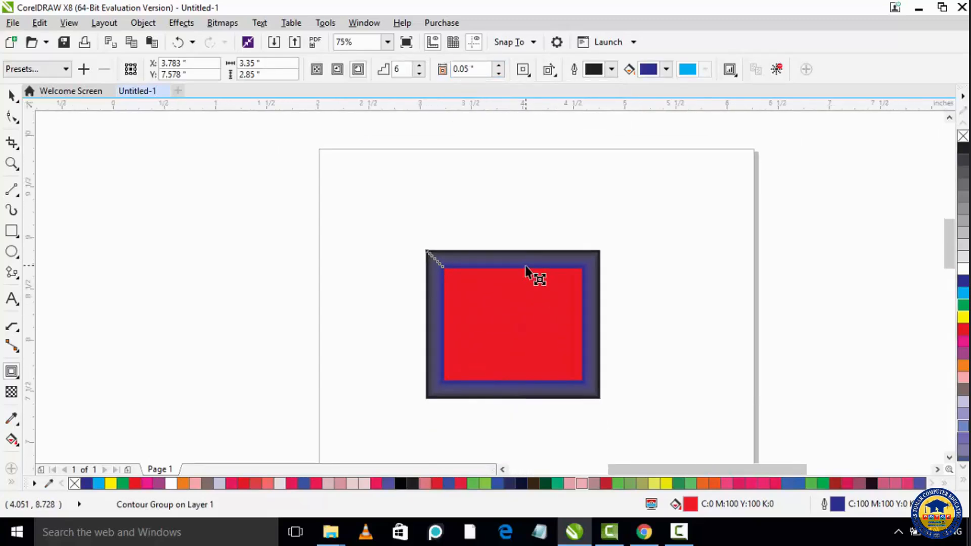
scroll(534, 283, "up", 1)
scroll(533, 283, "down", 1)
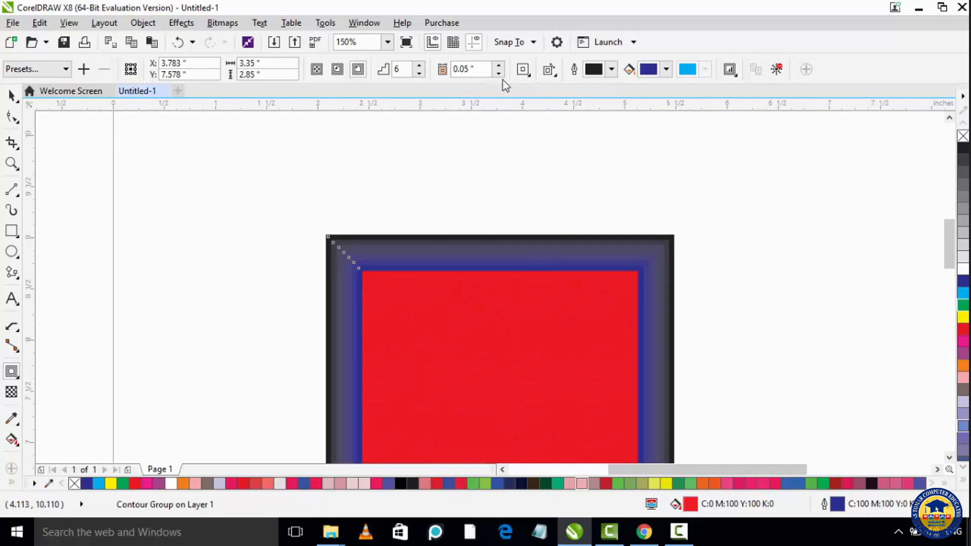
Increase the contour offset gradually to 0.14 inches.
left_click(499, 65)
left_click(499, 66)
left_click(500, 66)
left_click(499, 65)
left_click(499, 65)
left_click(499, 66)
left_click(499, 66)
left_click(499, 65)
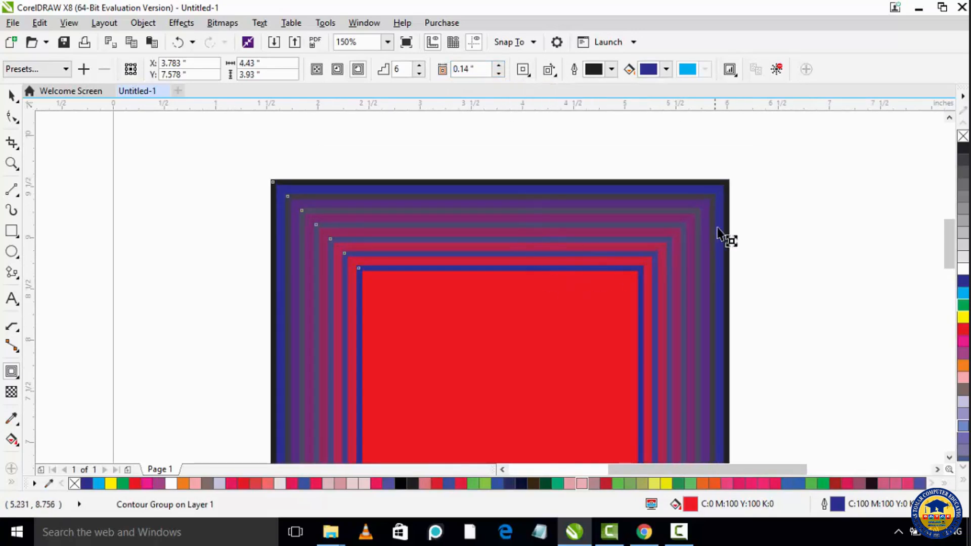
Change the contour's corner style to Round corners and switch it to Bevel corners.
left_click(530, 75)
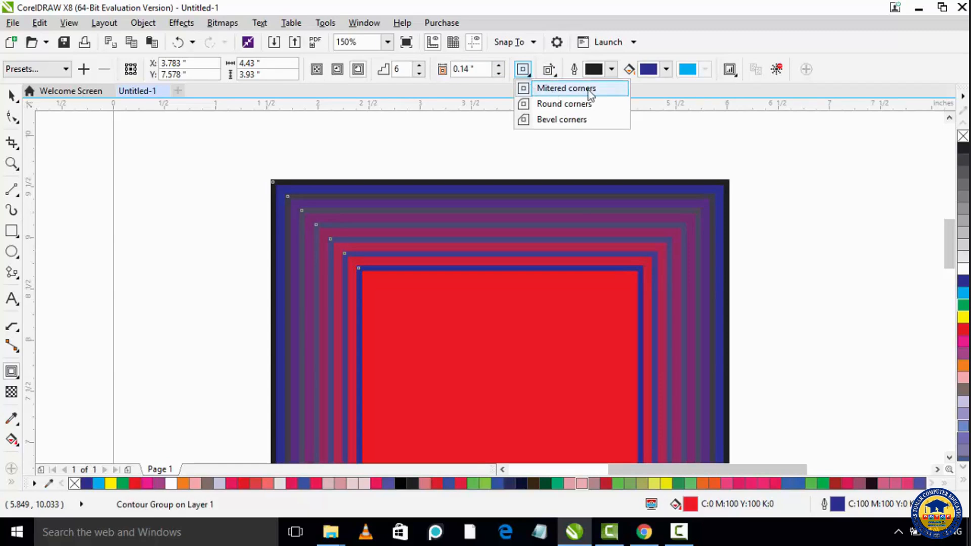
left_click(564, 103)
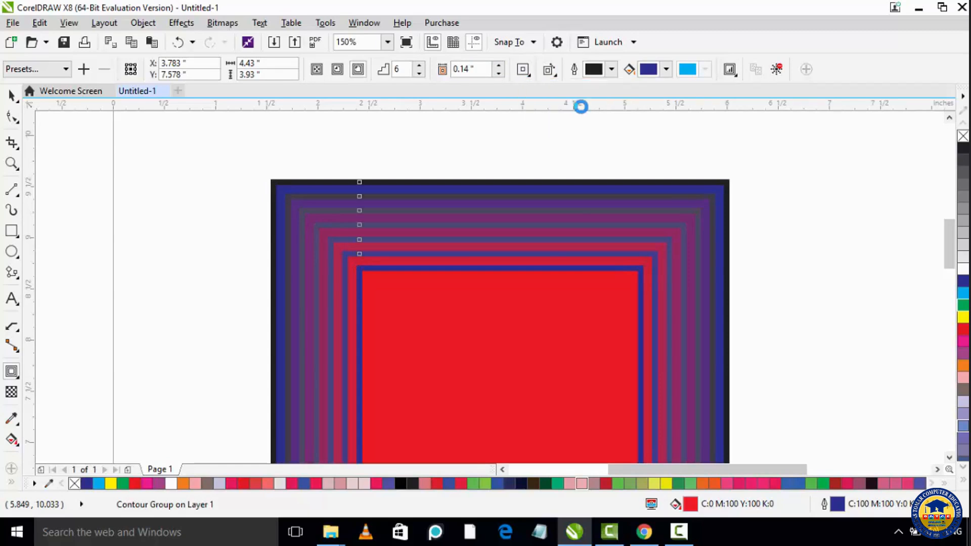
left_click(530, 76)
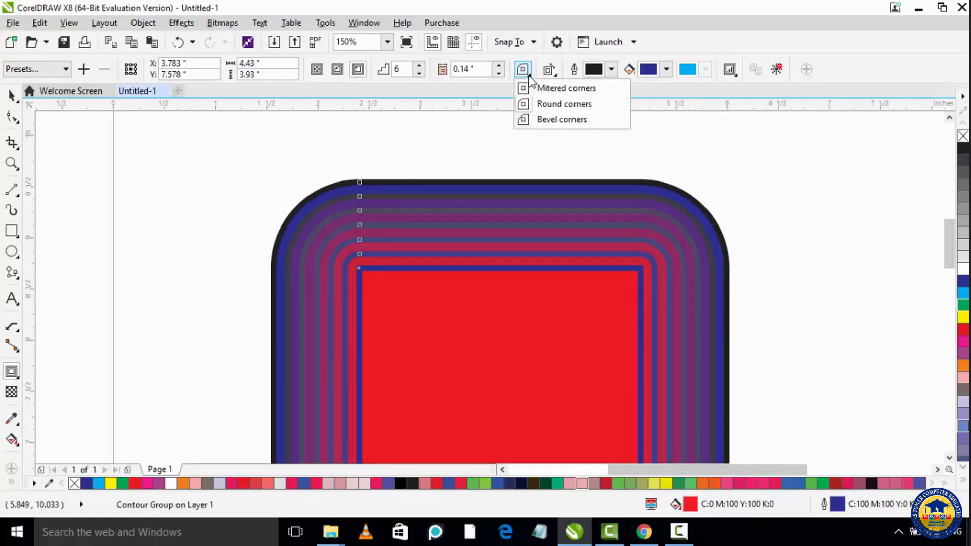
left_click(543, 120)
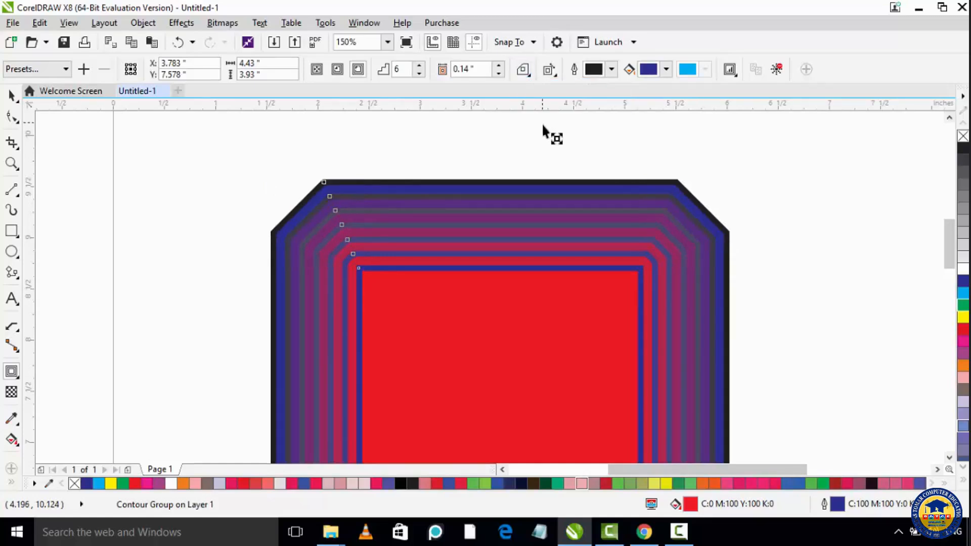
Set the rectangle contour to Mitered corners with Linear Contour Colors.
left_click(529, 76)
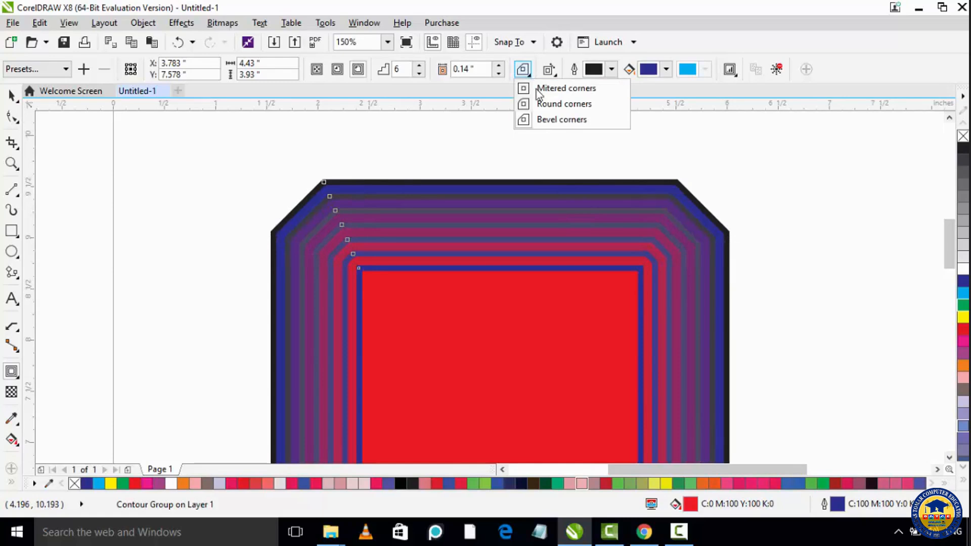
left_click(537, 93)
left_click(546, 69)
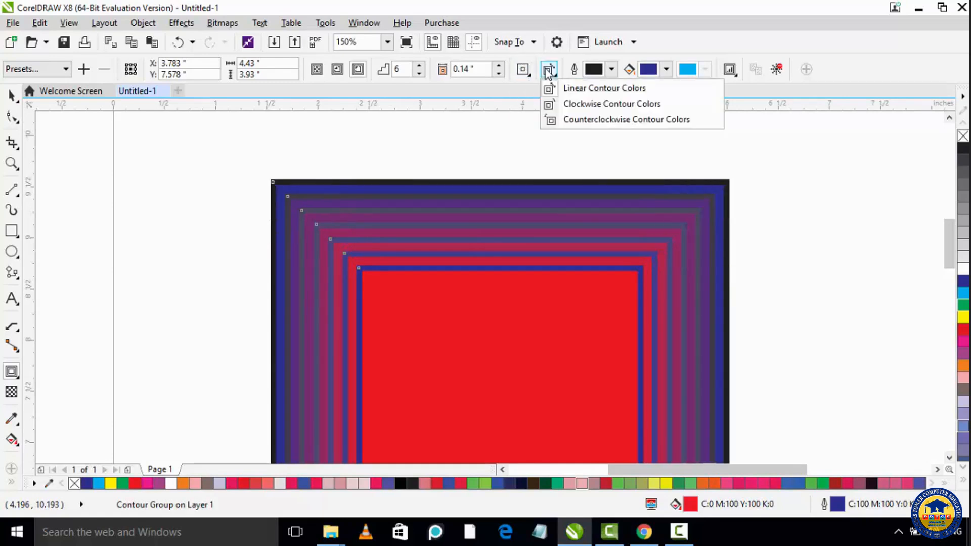
left_click(603, 93)
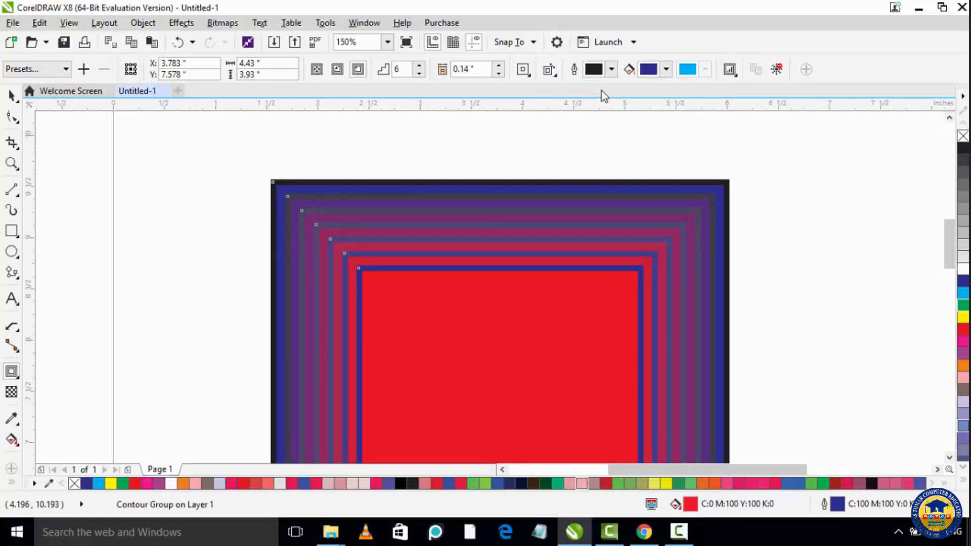
Try Clockwise Contour Colors and Counterclockwise Contour Colors on the rectangle's contour.
left_click(555, 72)
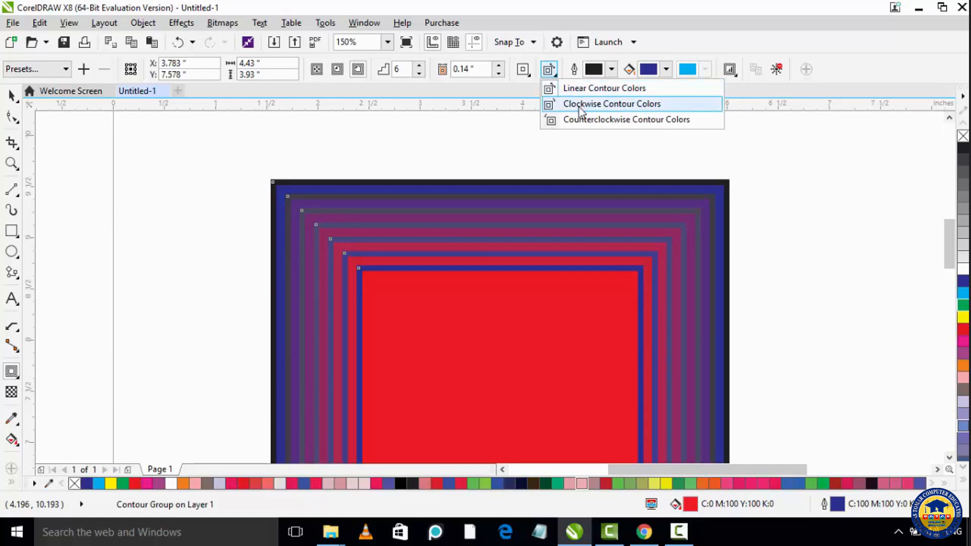
left_click(579, 106)
left_click(555, 71)
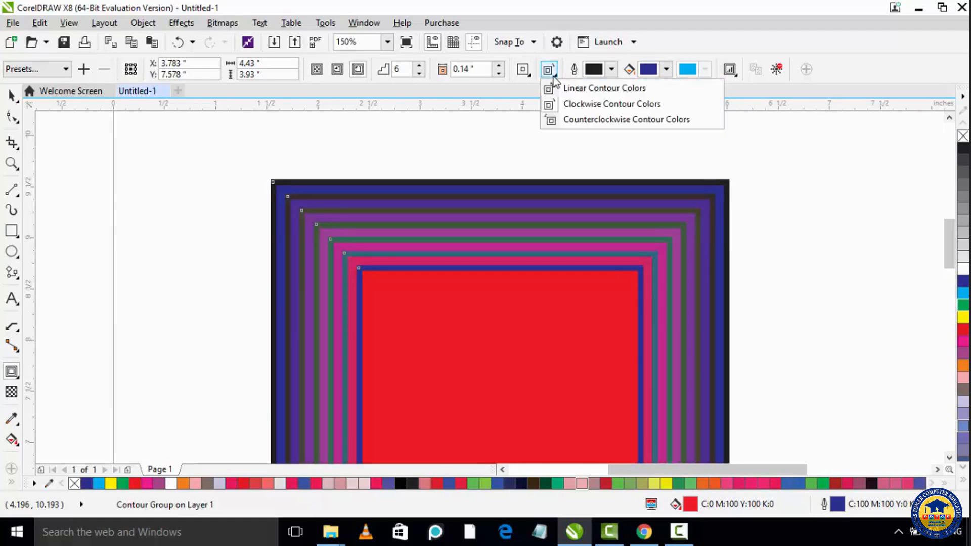
left_click(568, 120)
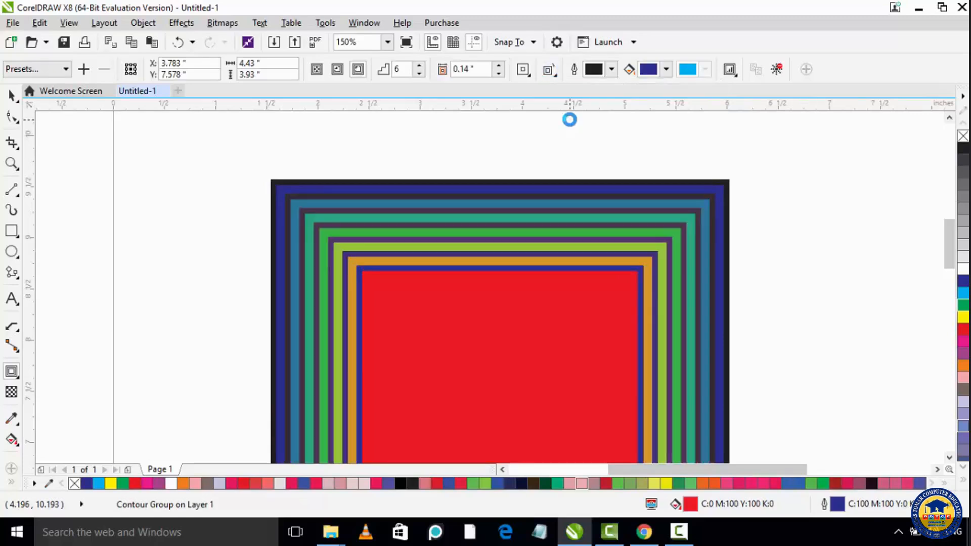
Reselect the contour group and set its color progression to Linear Contour Colors.
left_click(529, 76)
left_click(526, 76)
left_click(525, 76)
left_click(538, 217)
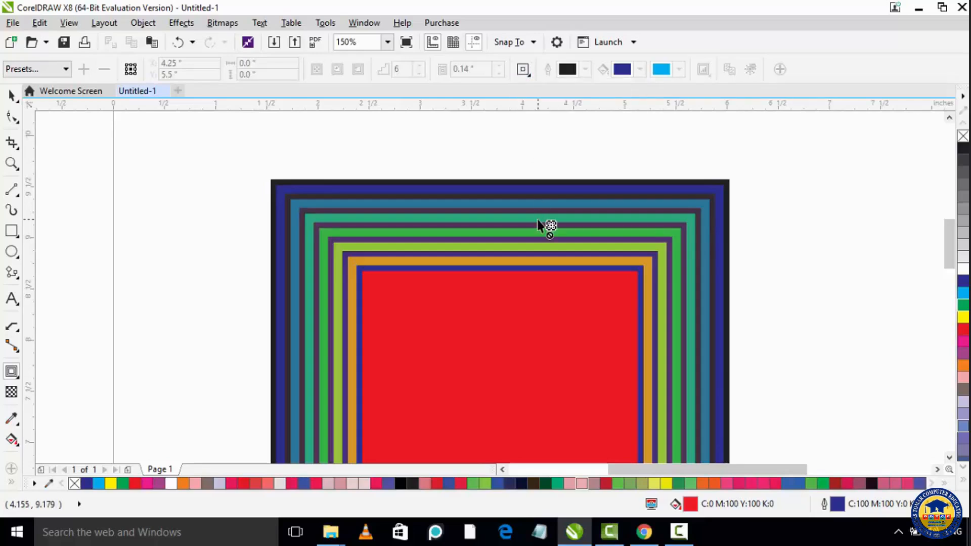
left_click(546, 246)
left_click(526, 76)
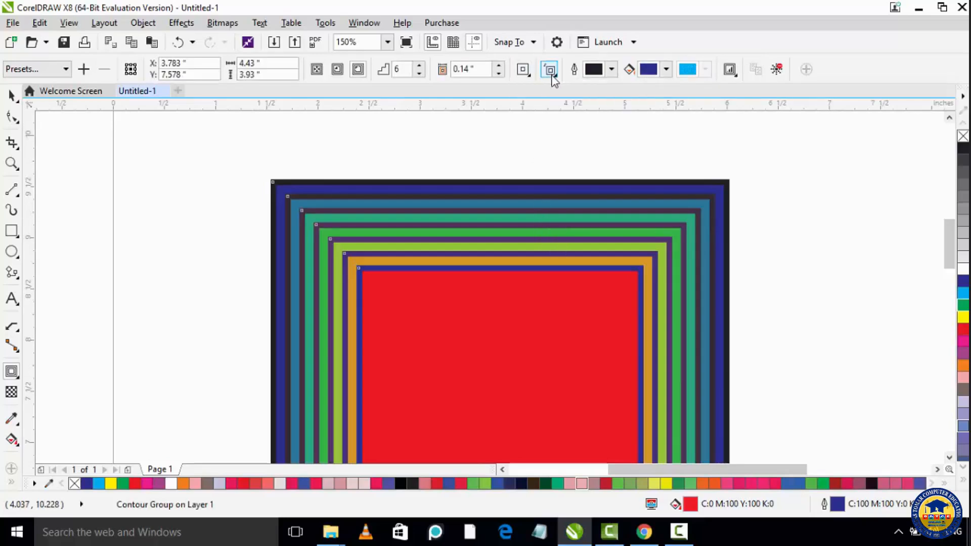
left_click(554, 79)
left_click(559, 89)
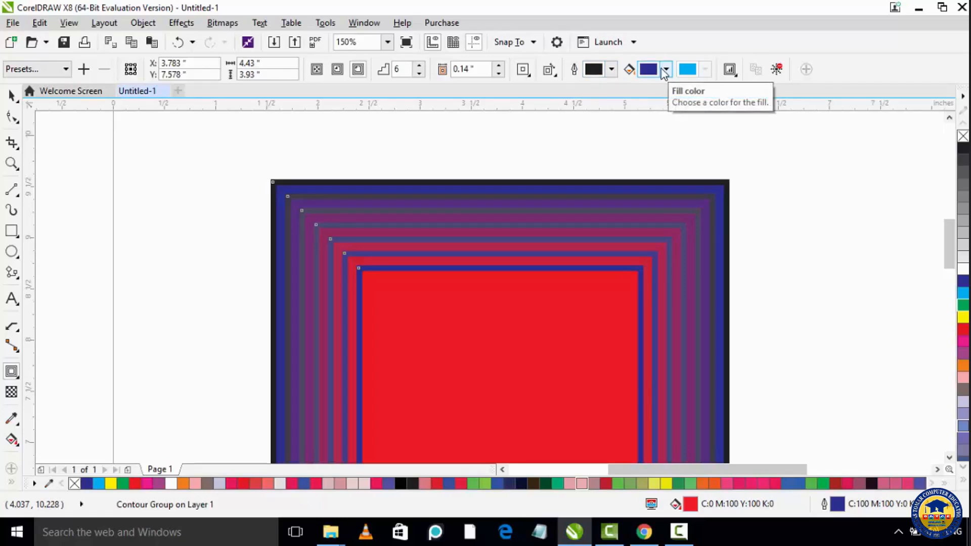
Set the contour's outline color to a pink with CMYK 0, 82, 13, 0.
left_click(612, 69)
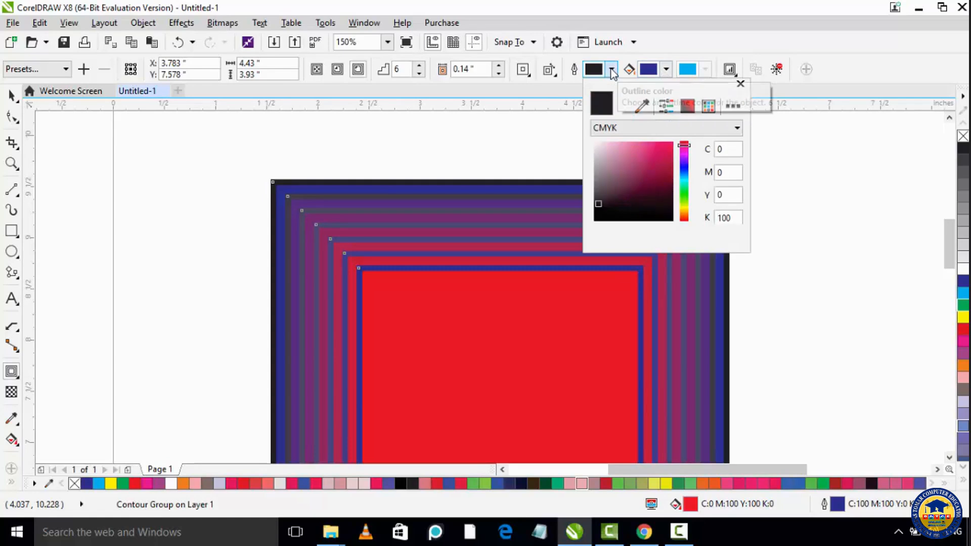
mouse_move(605, 191)
left_mouse_down()
mouse_move(601, 201)
mouse_move(645, 167)
mouse_move(628, 142)
mouse_move(619, 160)
mouse_move(643, 139)
left_mouse_up()
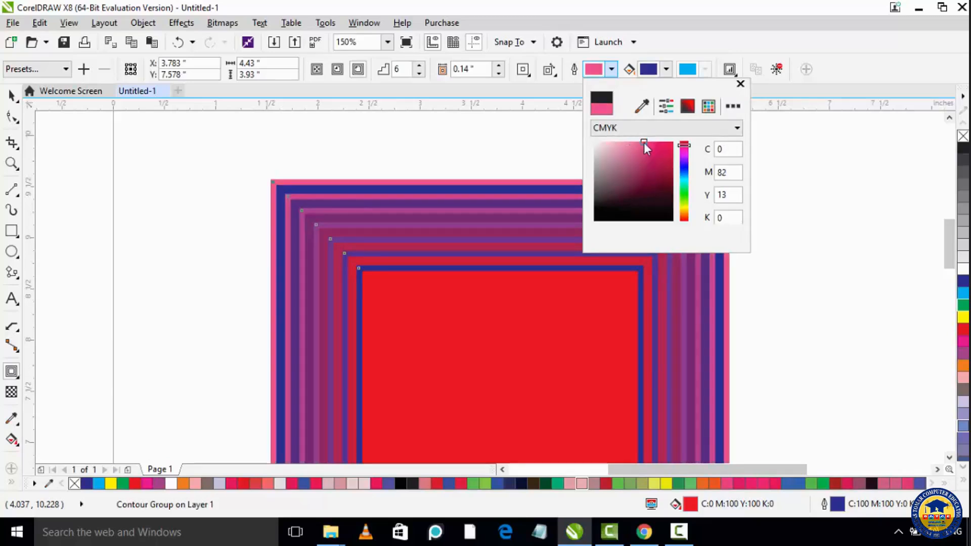
left_click(739, 84)
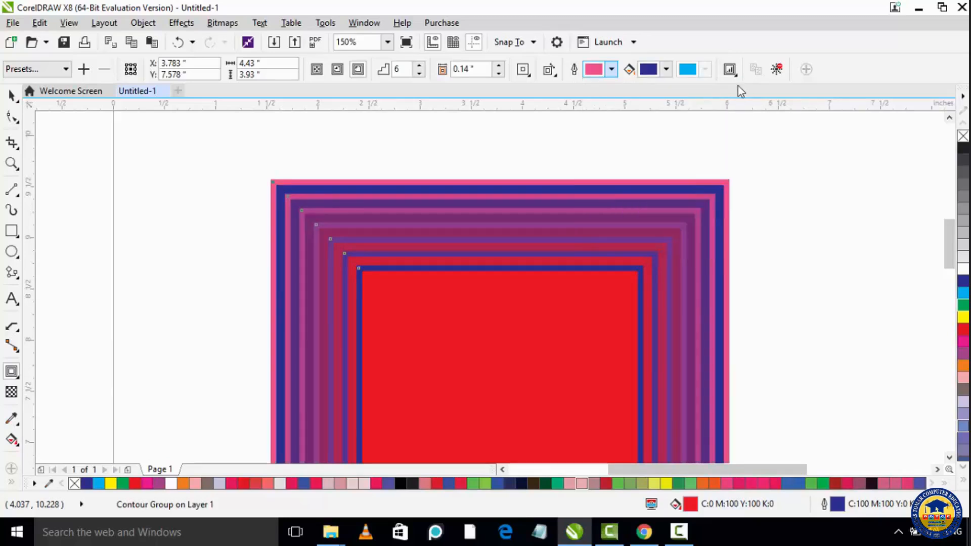
Set the contour's fill color to a blue with CMYK 96, 89, 0, 0.
left_click(667, 70)
left_click(710, 158)
left_click(695, 153)
left_click(708, 162)
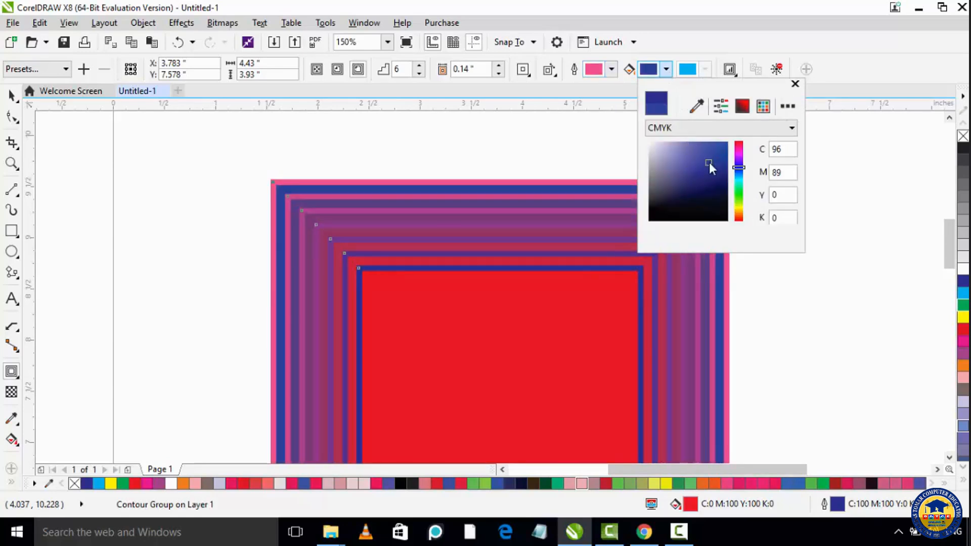
left_click(794, 83)
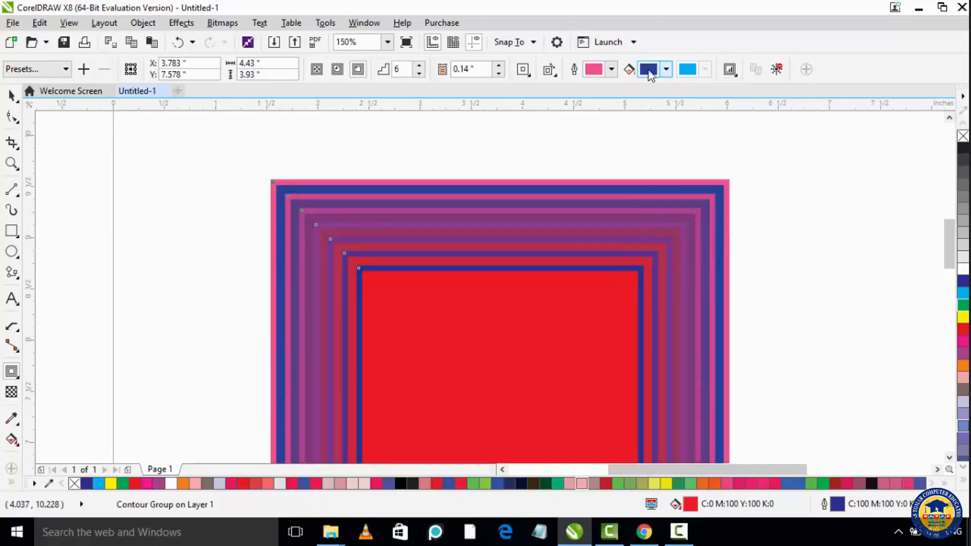
Increase the contour's linked object and color acceleration strongly so the steps crowd toward the outer edge.
left_click(736, 78)
left_click(735, 77)
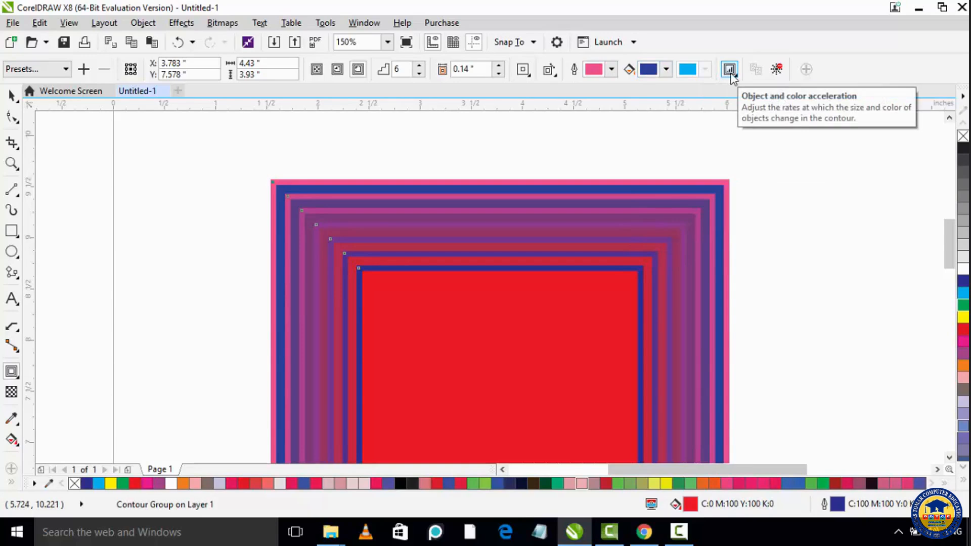
left_click(733, 79)
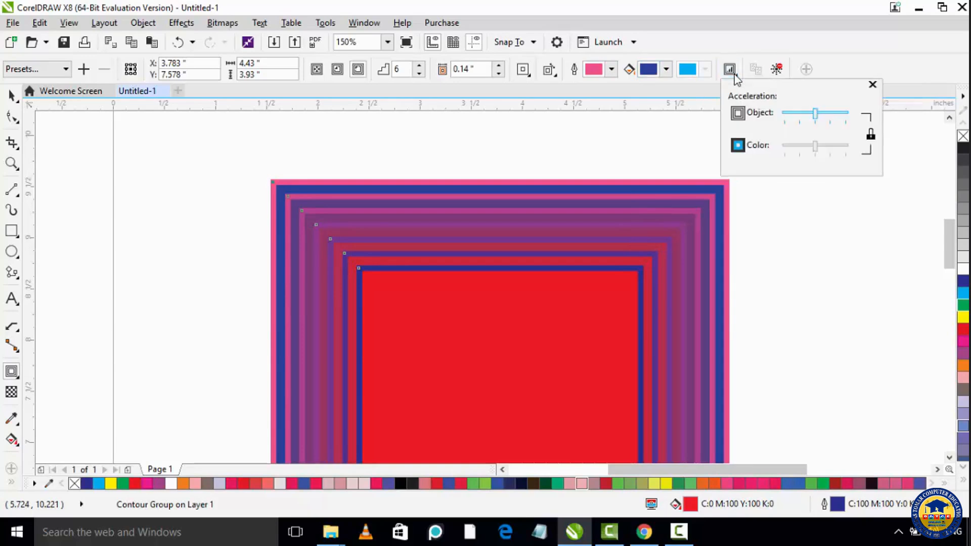
left_click(794, 115)
left_click_drag(814, 113, 838, 148)
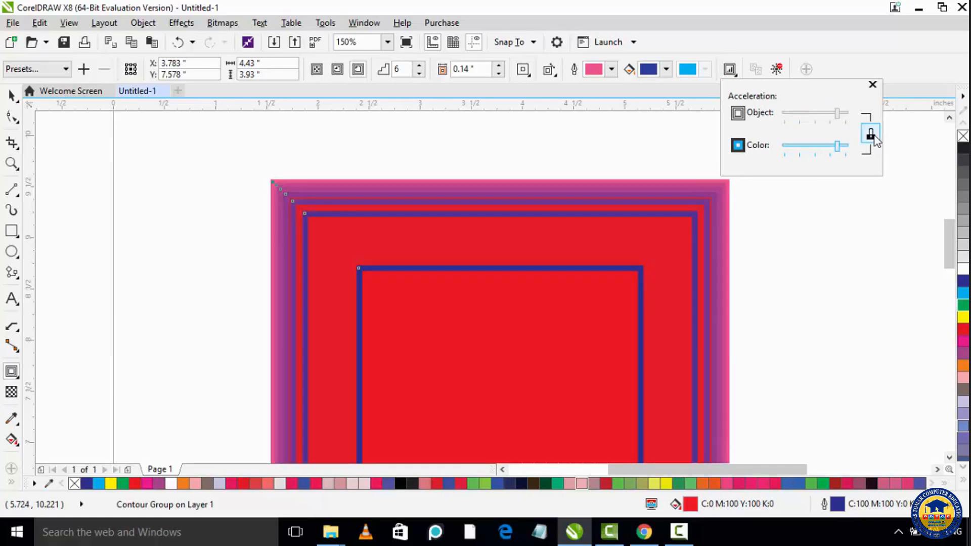
Unlink the contour's object and color acceleration and adjust each one separately.
left_click(870, 134)
left_click_drag(837, 147, 802, 113)
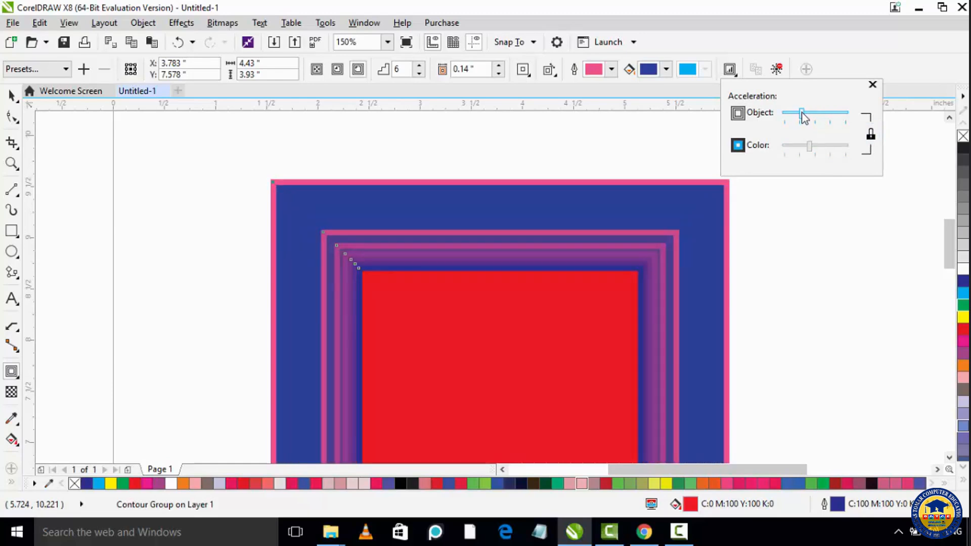
left_click_drag(809, 146, 812, 116)
left_click_drag(806, 151, 814, 148)
Relink the object and color acceleration near their midpoints, and clear the contour from the rectangle.
left_click(869, 134)
mouse_move(813, 115)
left_mouse_down()
mouse_move(825, 122)
mouse_move(816, 122)
left_mouse_up()
left_click(872, 85)
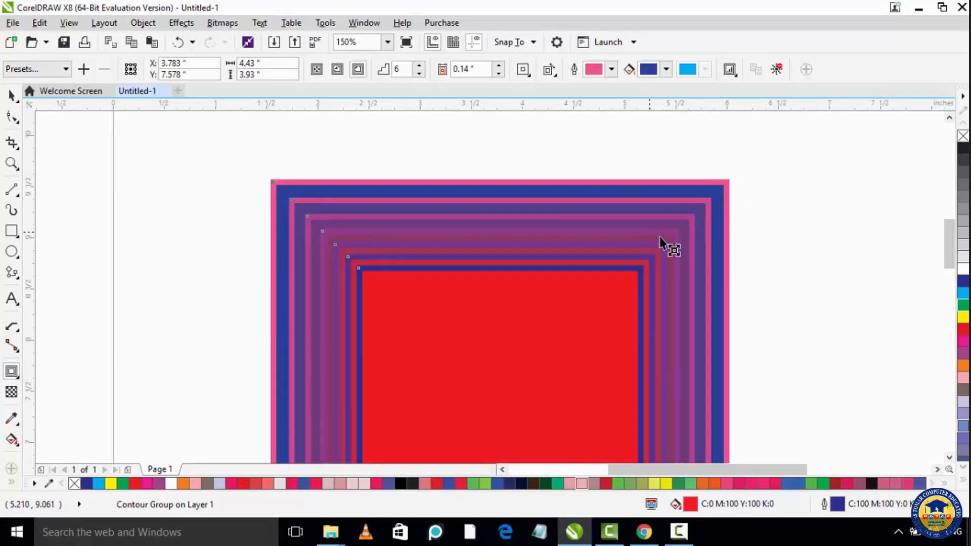
left_click(777, 69)
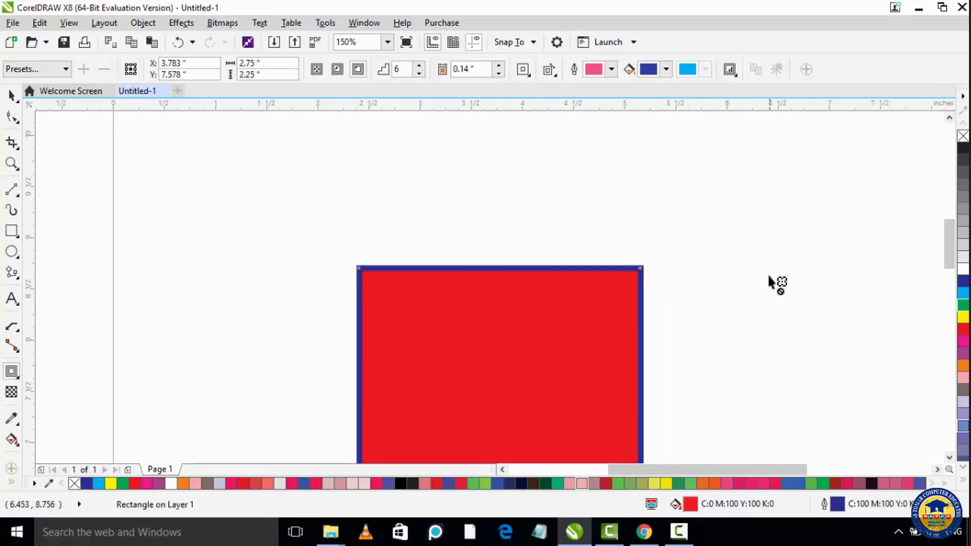
Apply a six-step outside contour with an offset of about 0.018 inches to the ISHTWORLD.COM text.
scroll(768, 288, "down", 1)
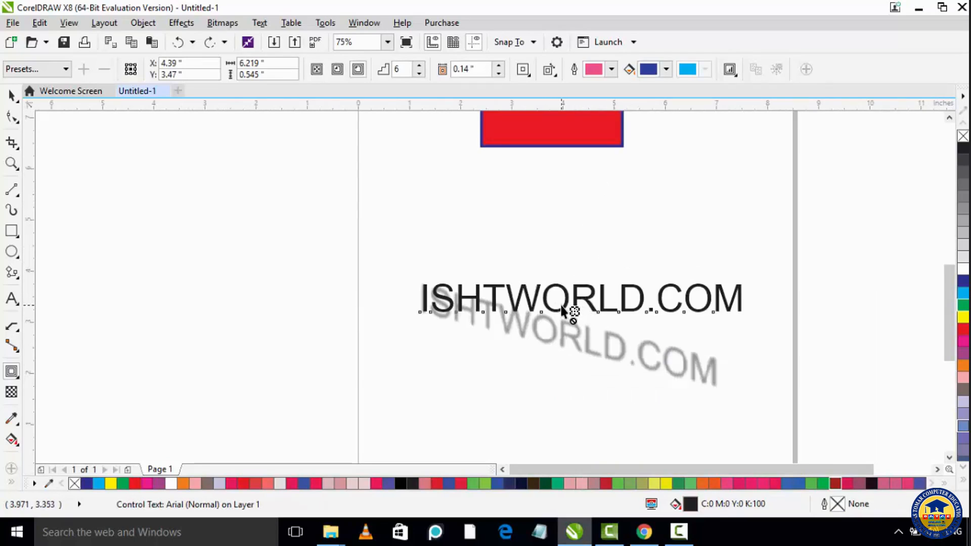
left_click_drag(561, 310, 560, 311)
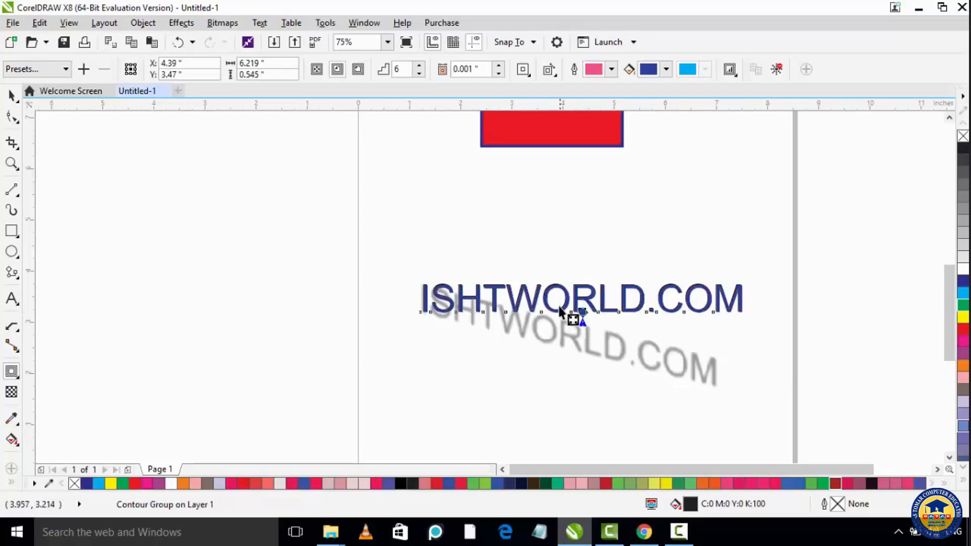
left_click_drag(566, 314, 577, 314)
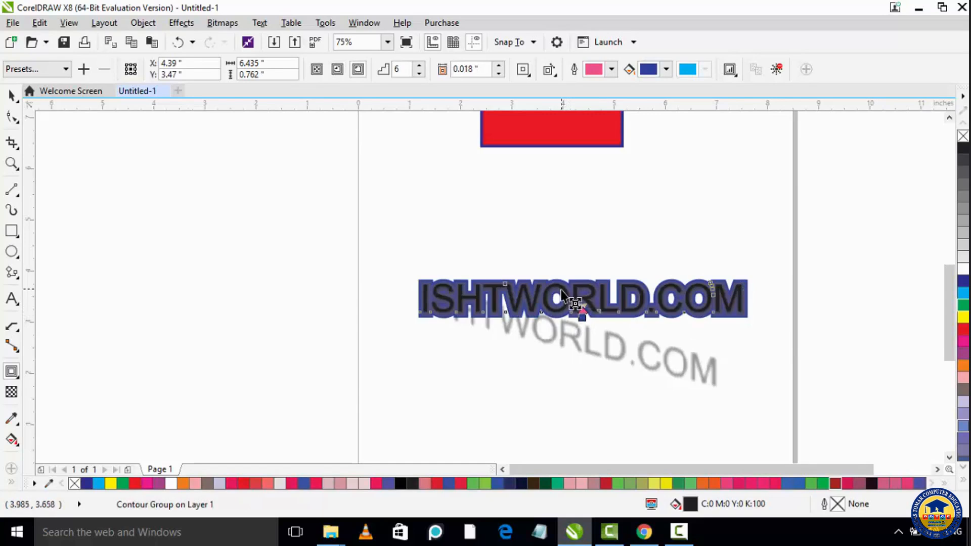
Reduce the text contour to 1 step.
scroll(561, 293, "up", 2)
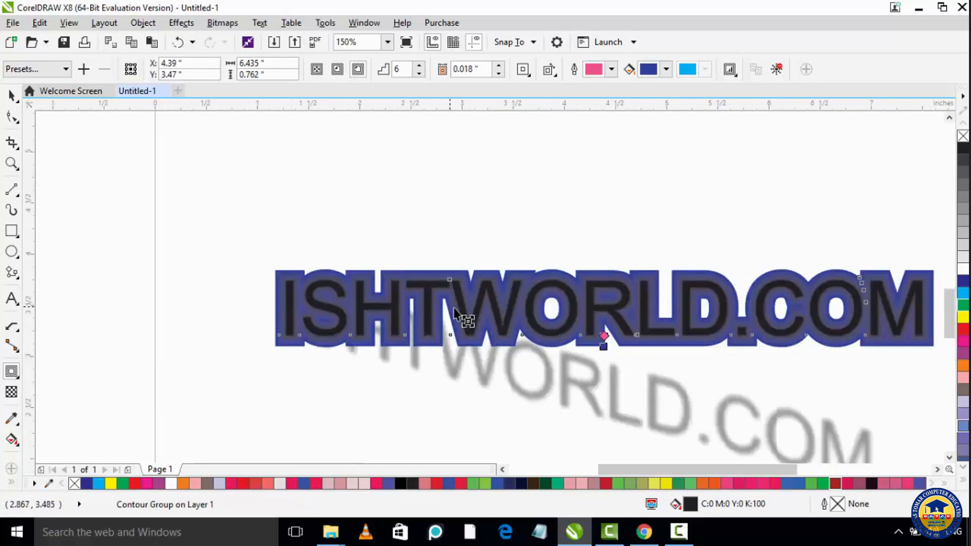
left_click(418, 74)
left_click(418, 74)
left_click(418, 74)
left_click(418, 75)
left_click(417, 75)
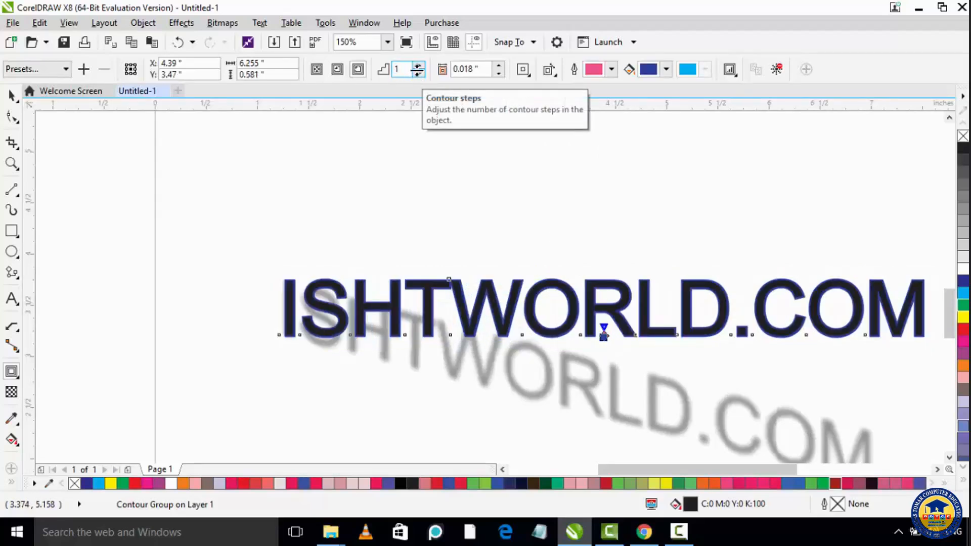
Increase the text contour to 5 steps.
left_click(417, 65)
left_click(418, 65)
left_click(417, 65)
left_click(418, 65)
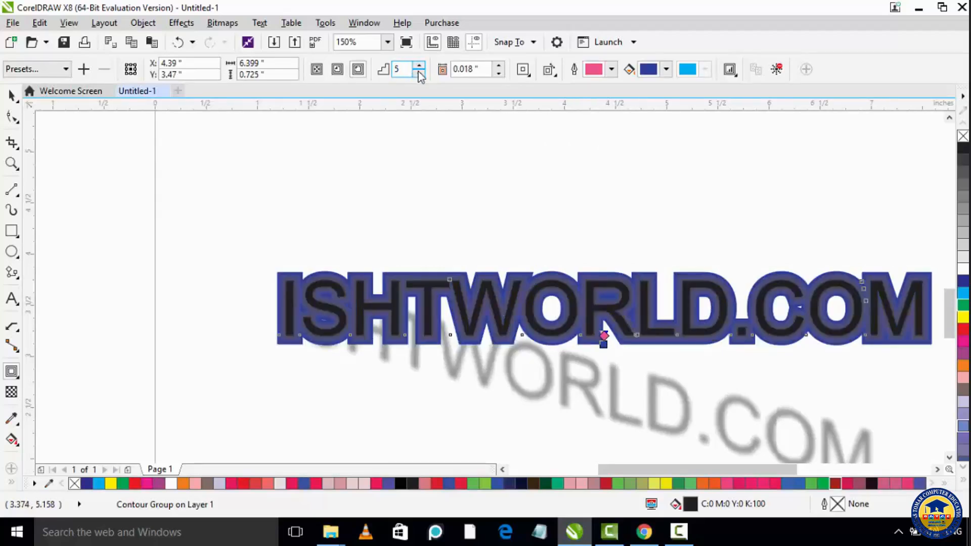